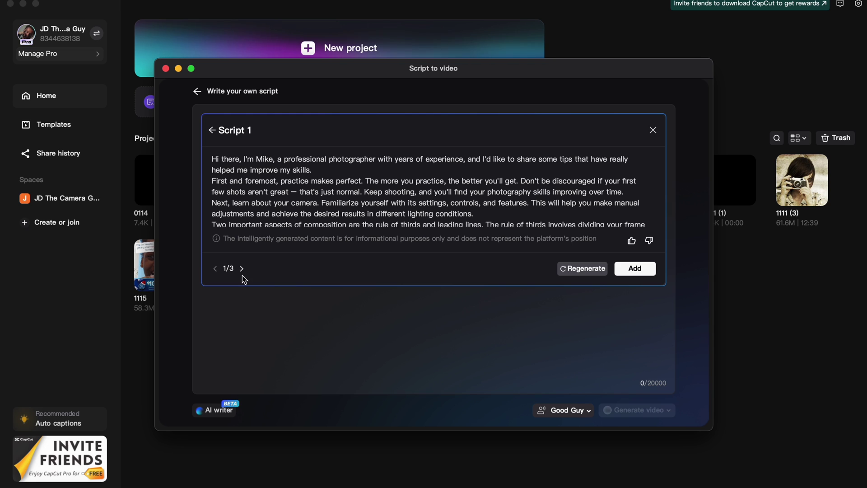
Read through the second and third generated photography tips scripts, select the third script's text, and close the script window.
click(242, 269)
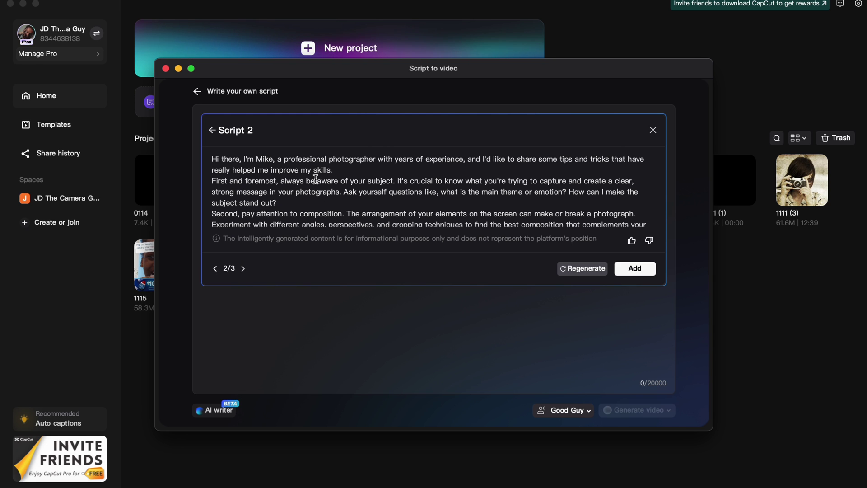
scroll(315, 179, down, 2)
scroll(316, 178, down, 3)
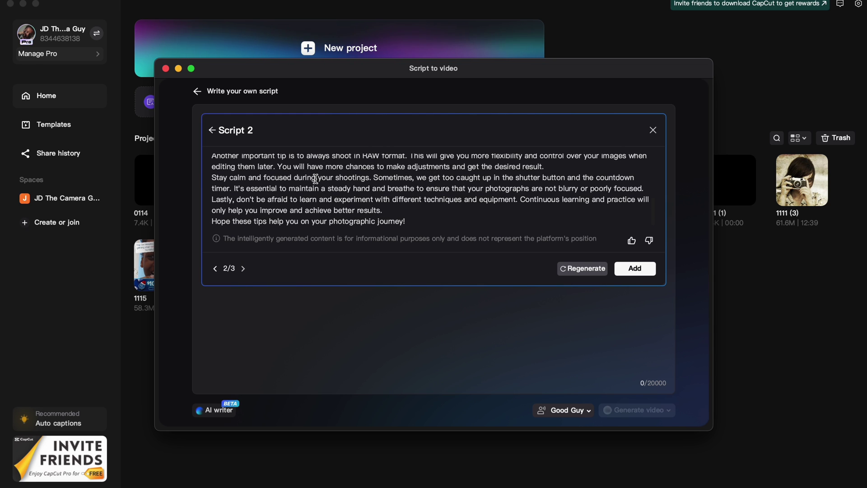
scroll(316, 179, up, 5)
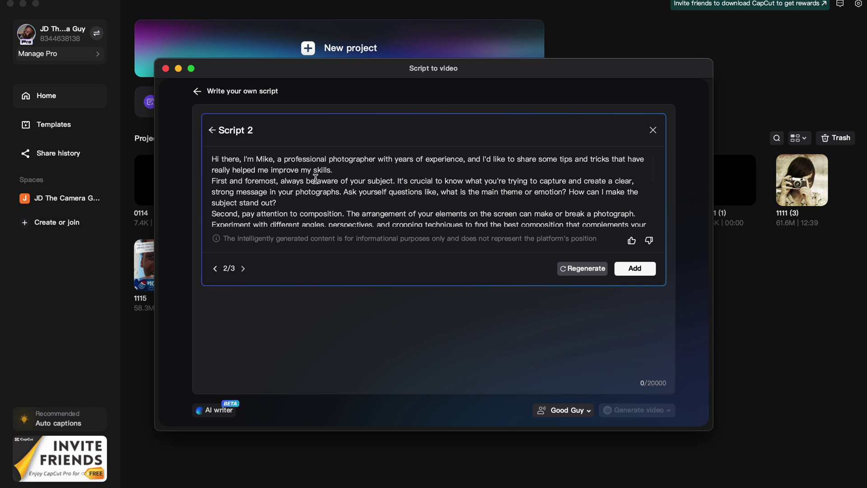
click(243, 268)
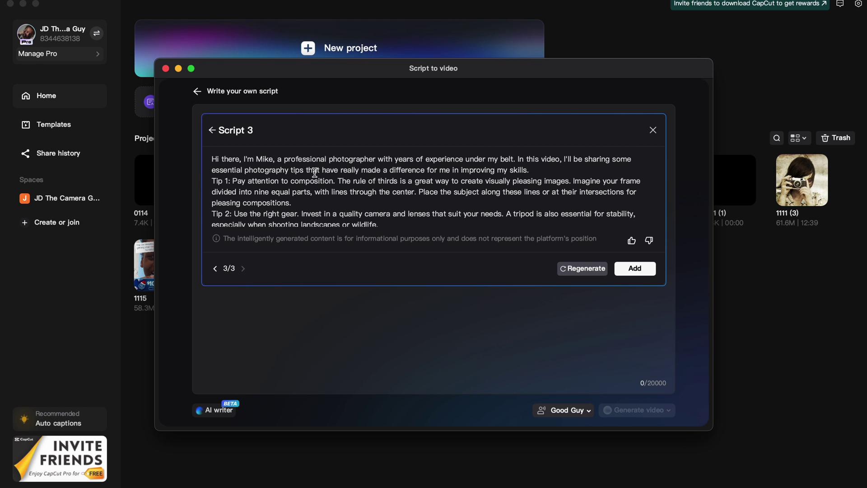
scroll(314, 172, down, 5)
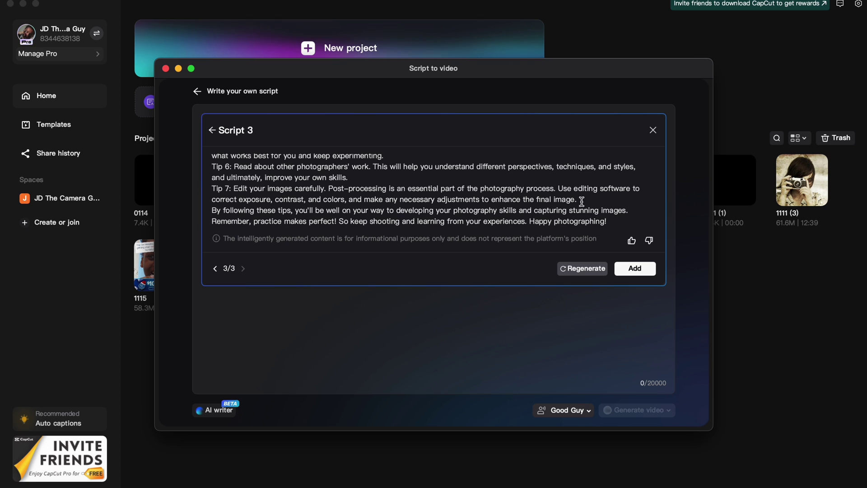
scroll(585, 208, up, 1)
drag(608, 219, 213, 148)
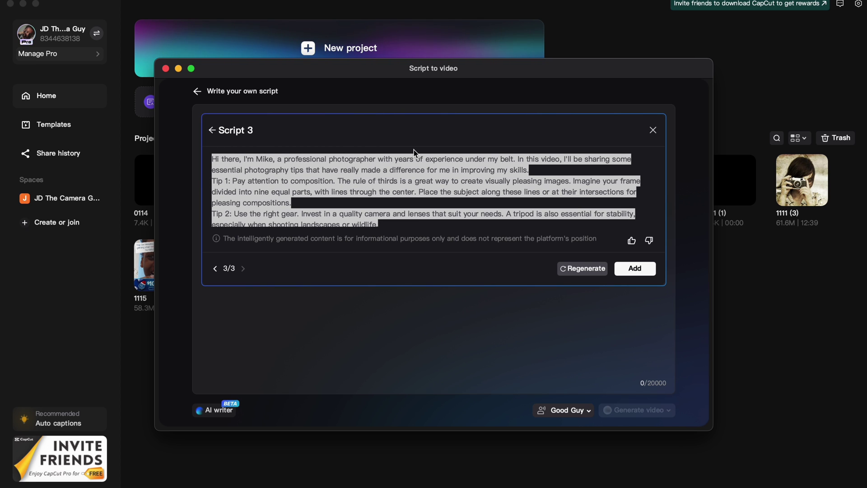
key(Escape)
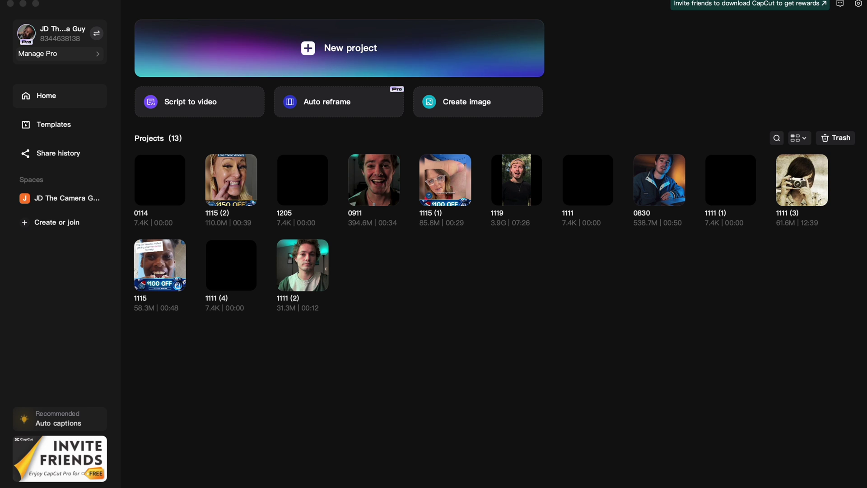
Generate scripts with the AI writer in Script to video's own-script mode, using the general topic "Photography Composition".
click(191, 107)
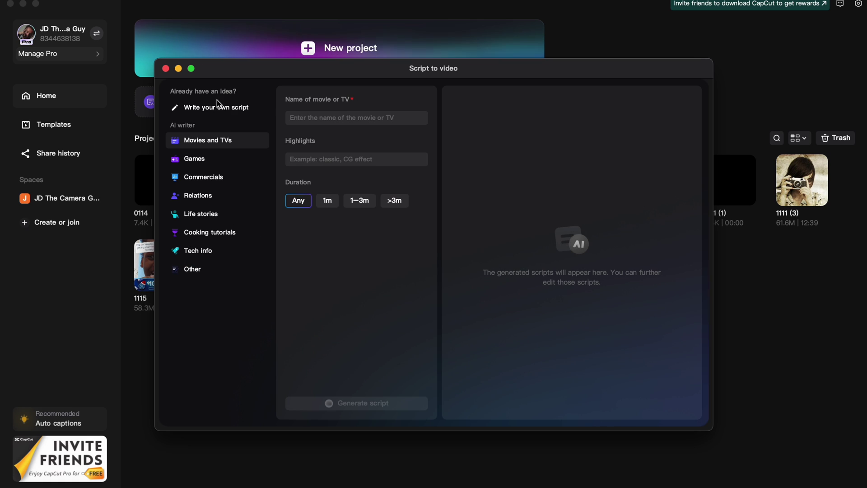
click(213, 107)
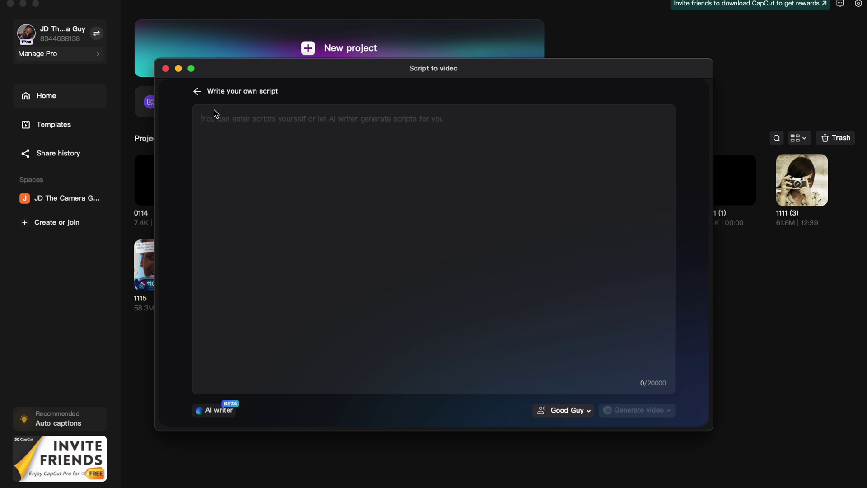
click(207, 414)
text(Phot)
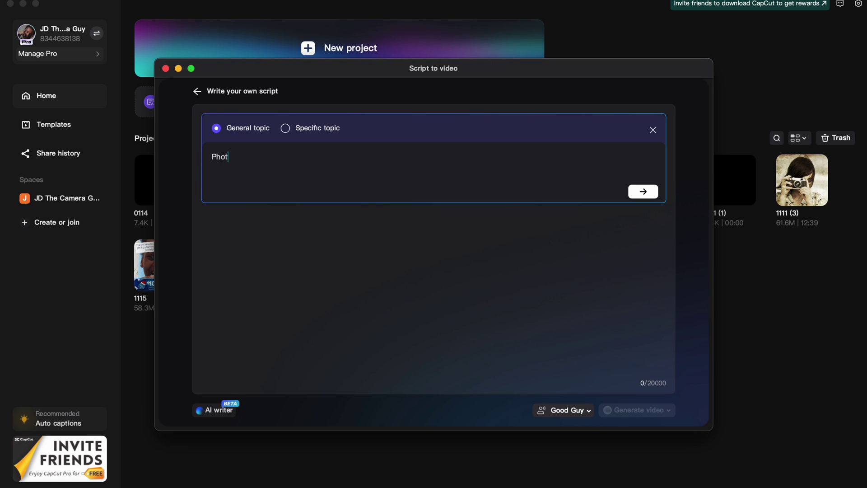
text(ography Composition)
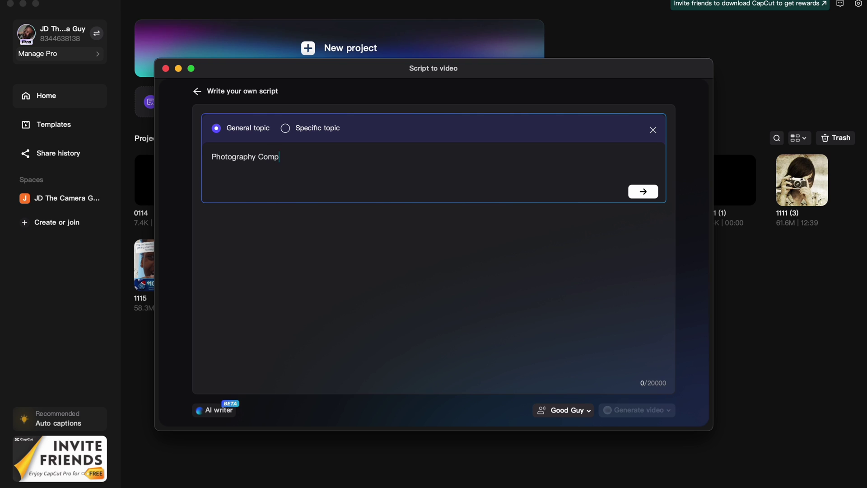
click(647, 191)
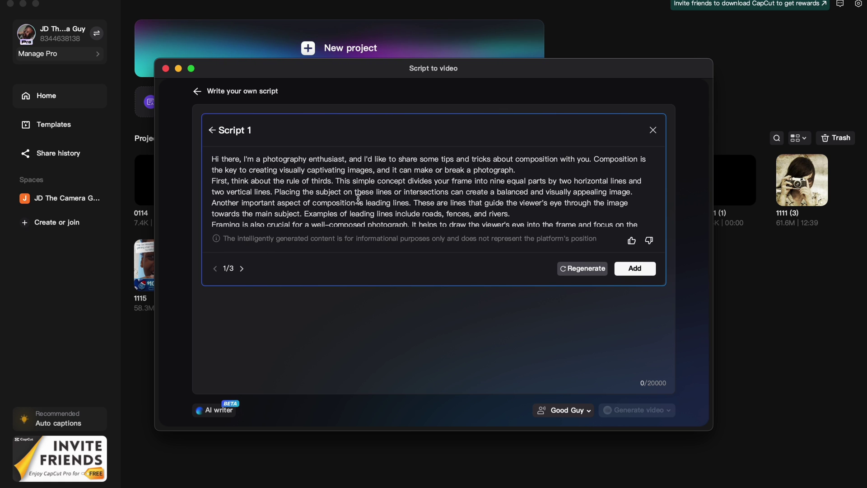
Read through all three generated photography composition scripts and select the full text of Script 3.
scroll(358, 199, down, 5)
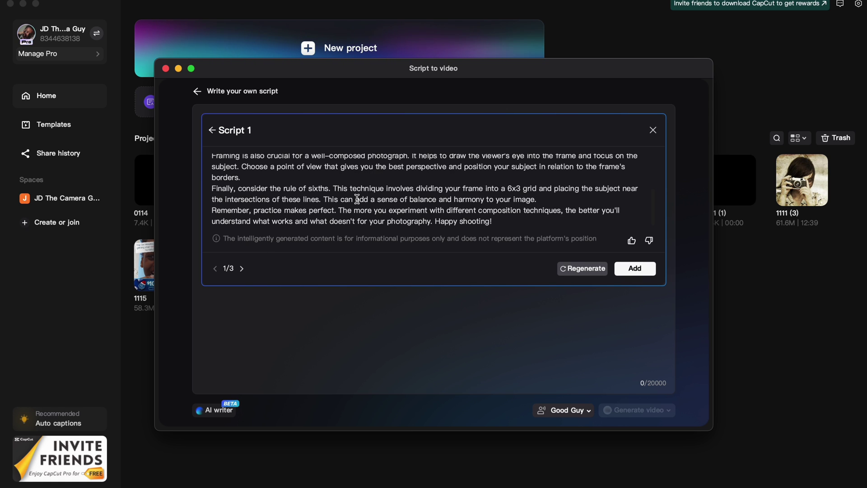
click(242, 268)
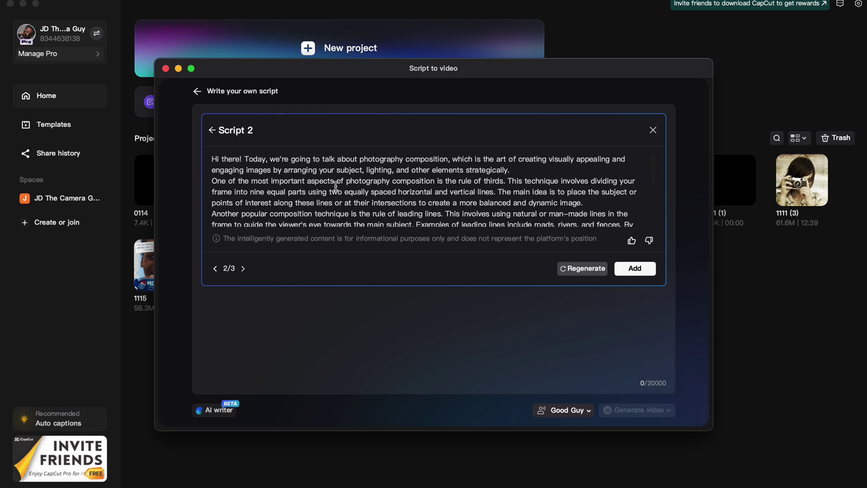
scroll(373, 174, down, 2)
scroll(373, 174, down, 5)
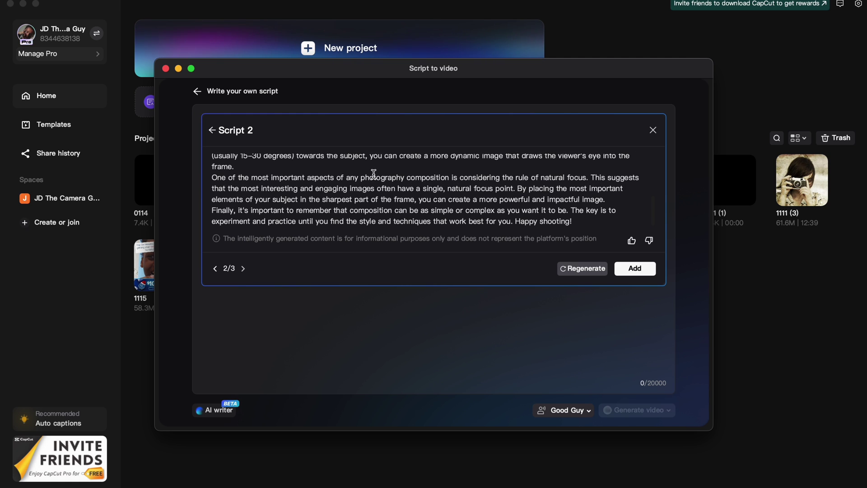
scroll(374, 174, up, 7)
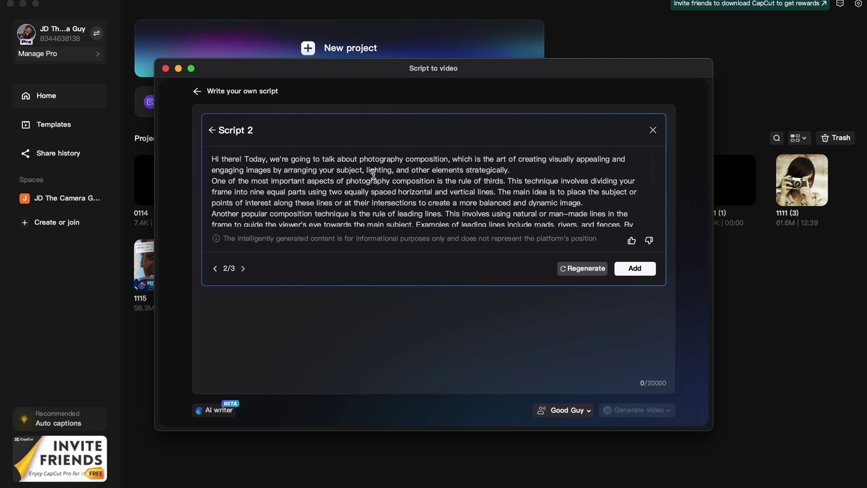
click(243, 268)
scroll(357, 183, down, 7)
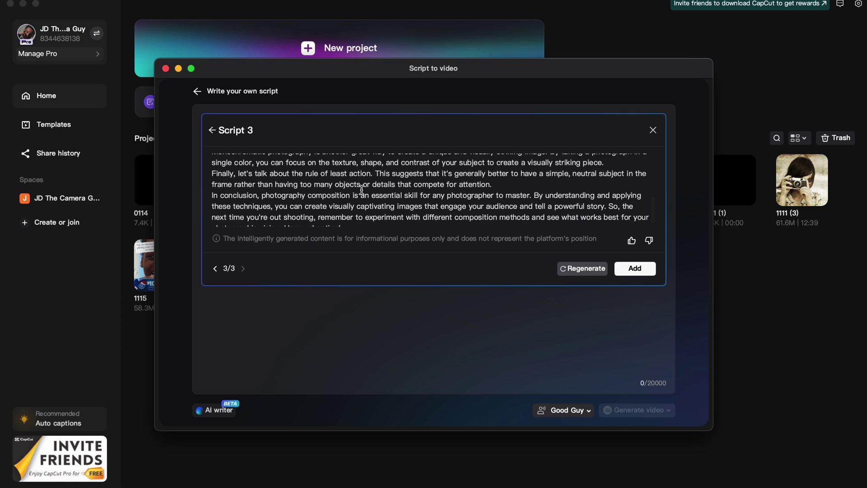
scroll(362, 190, up, 7)
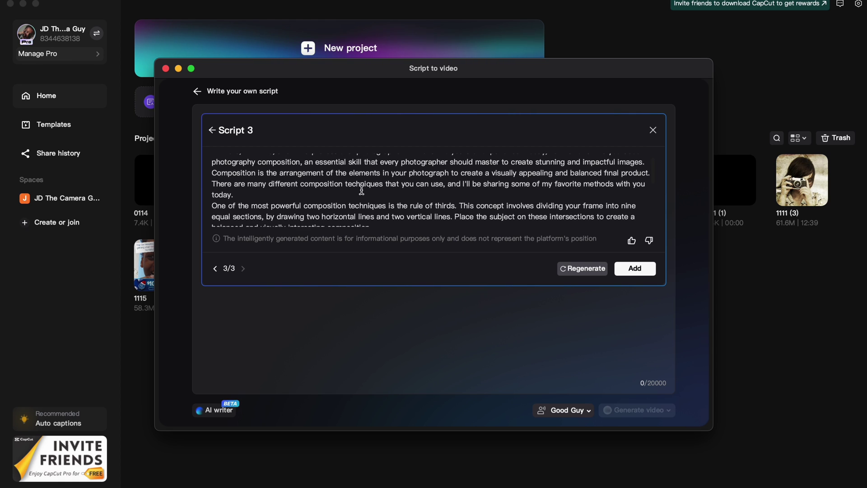
scroll(362, 189, down, 7)
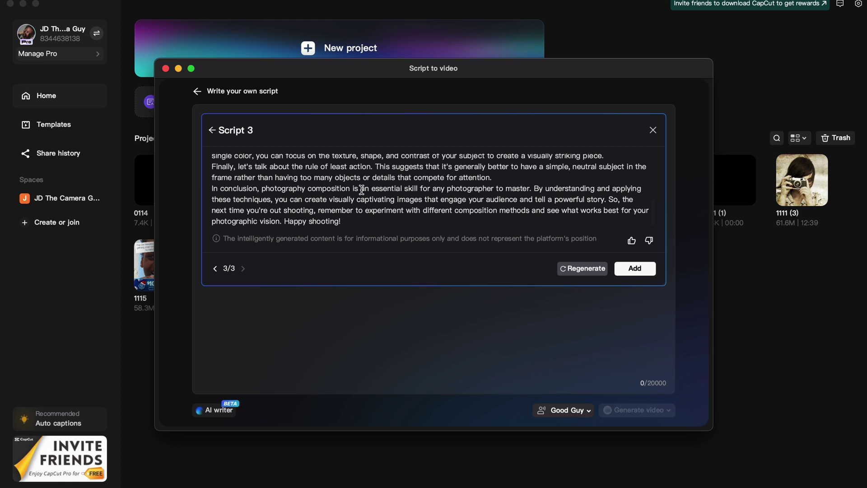
drag(346, 221, 213, 143)
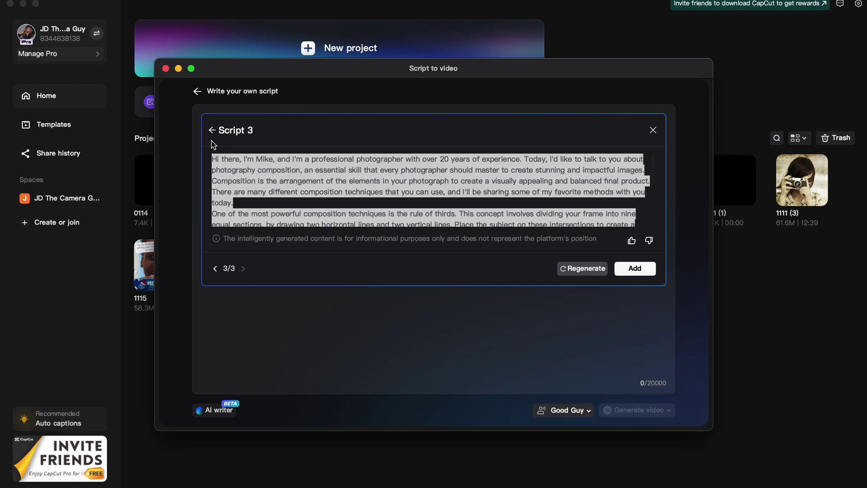
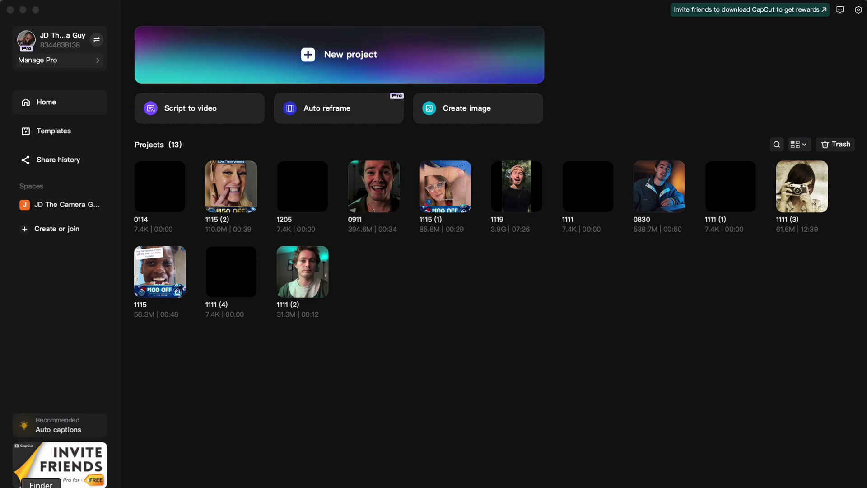
Create a new project and place the seven clips from IMG_1926.MOV to IMG_1934.MOV in Downloads on its timeline.
click(370, 70)
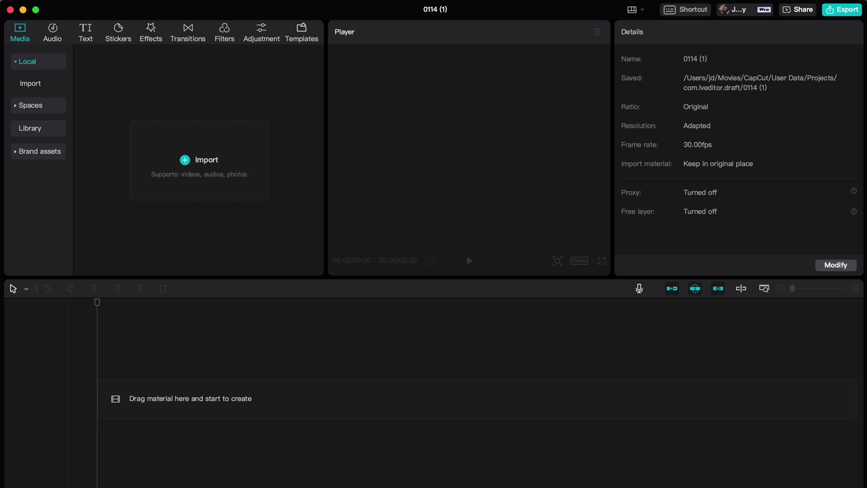
click(41, 486)
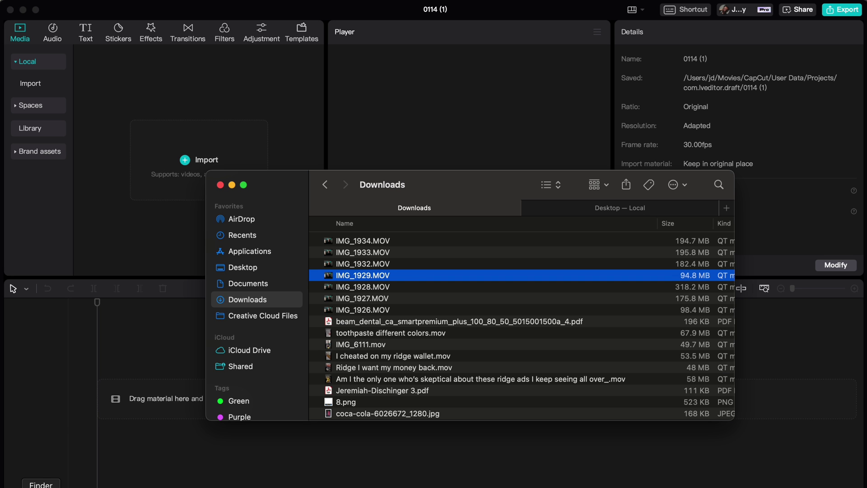
click(381, 311)
shift+click(382, 241)
drag(417, 177, 626, 88)
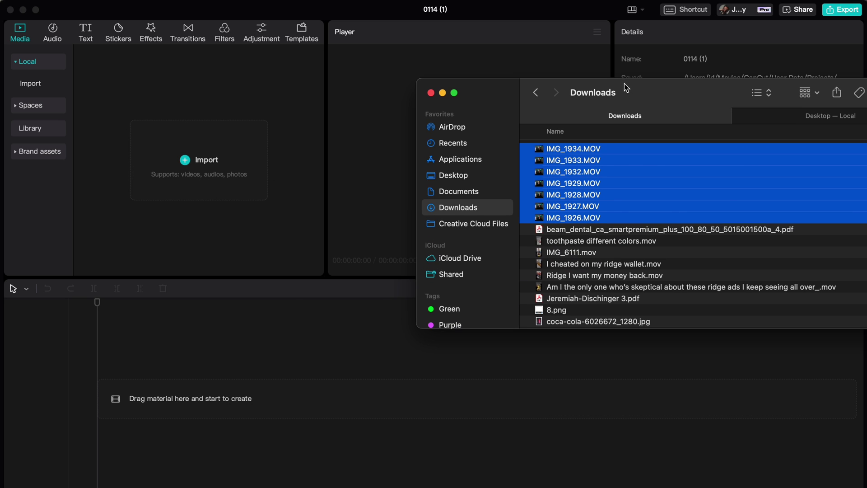
drag(582, 151, 150, 397)
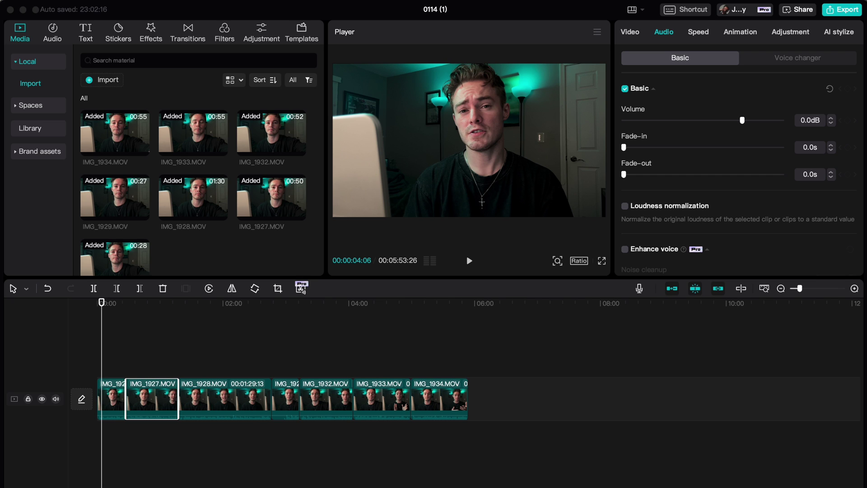
Generate auto captions for the timeline clips with English as source language and no translation.
click(86, 33)
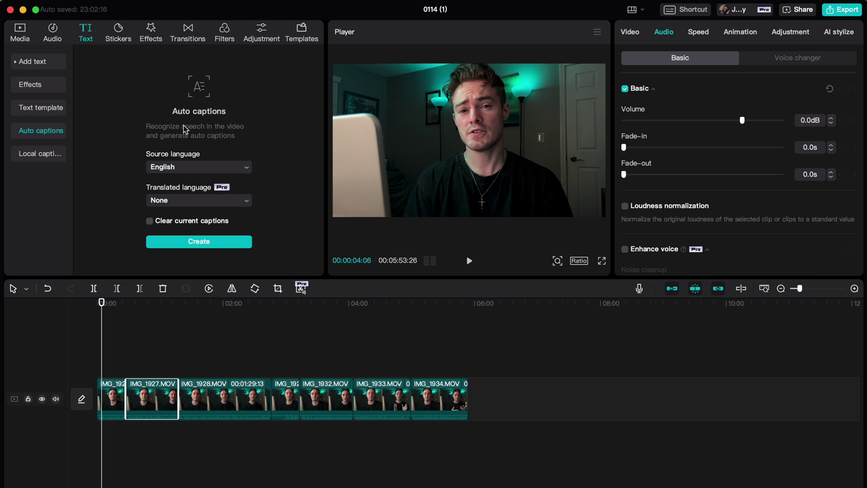
click(194, 242)
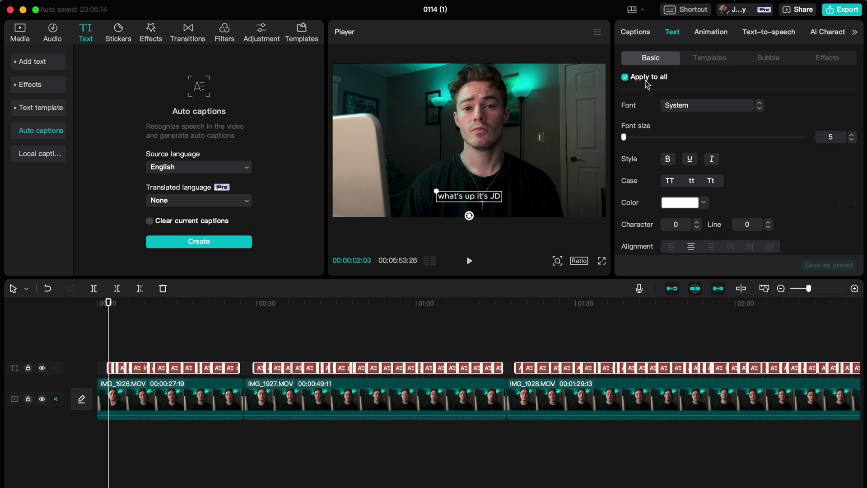
Apply the Pro text template with the pink "QUICK" lettering to all captions and play back the opening of the video.
click(704, 59)
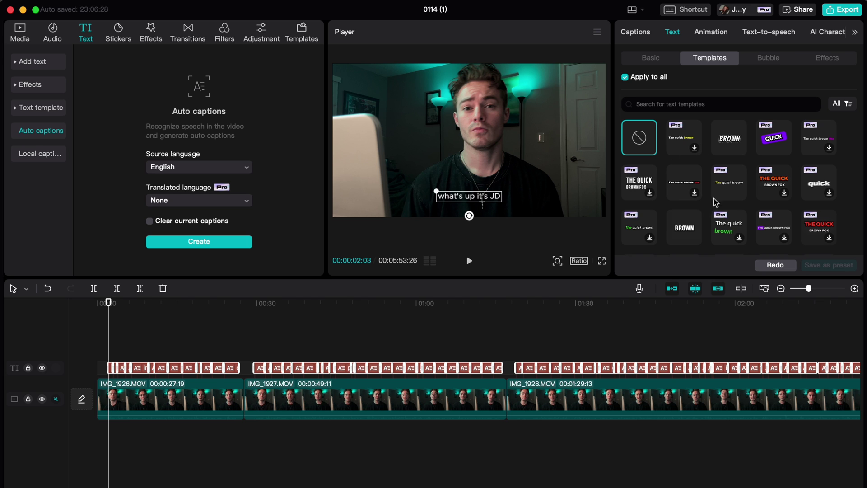
scroll(718, 203, down, 5)
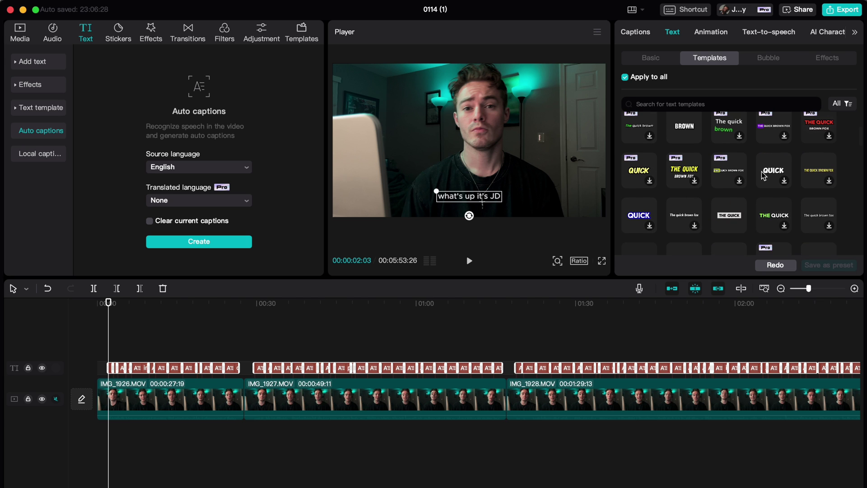
scroll(768, 174, down, 1)
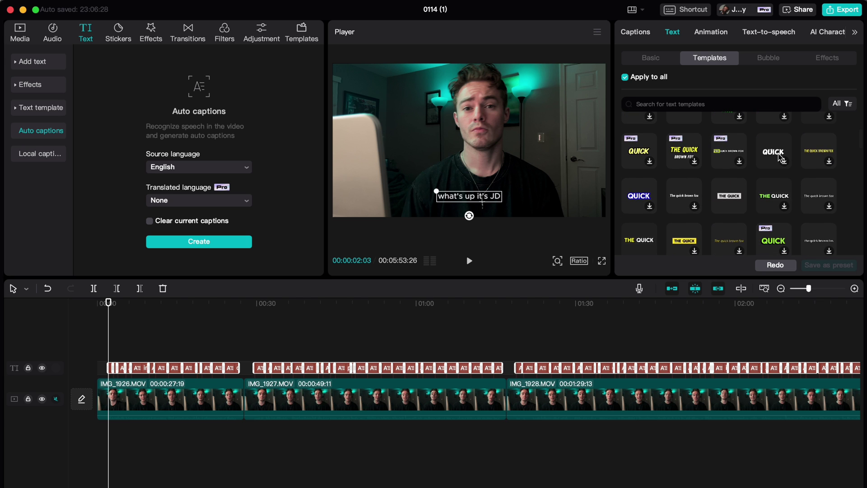
scroll(776, 153, down, 3)
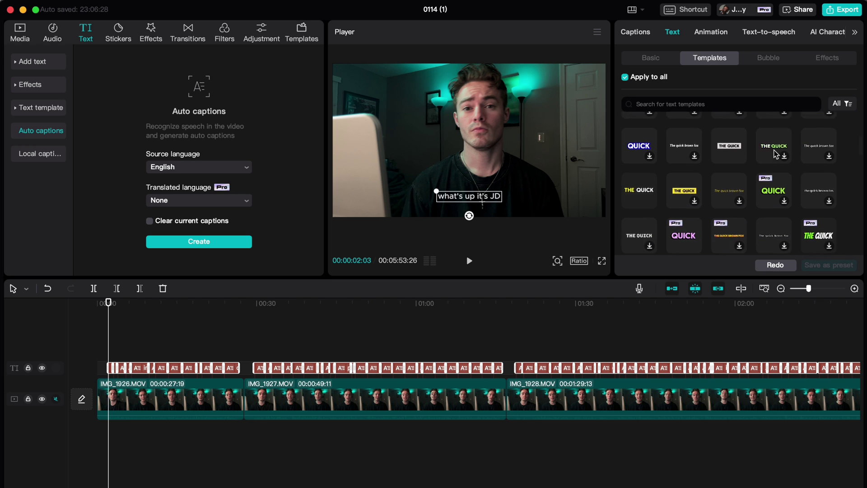
scroll(776, 154, down, 1)
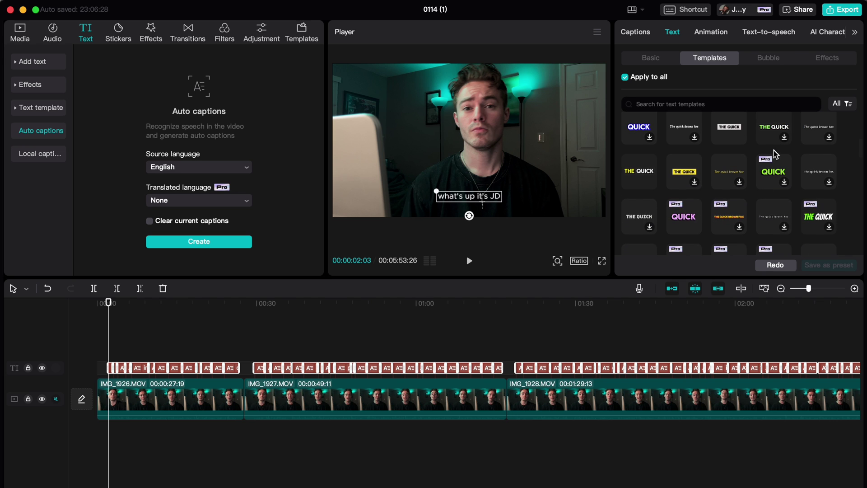
click(685, 220)
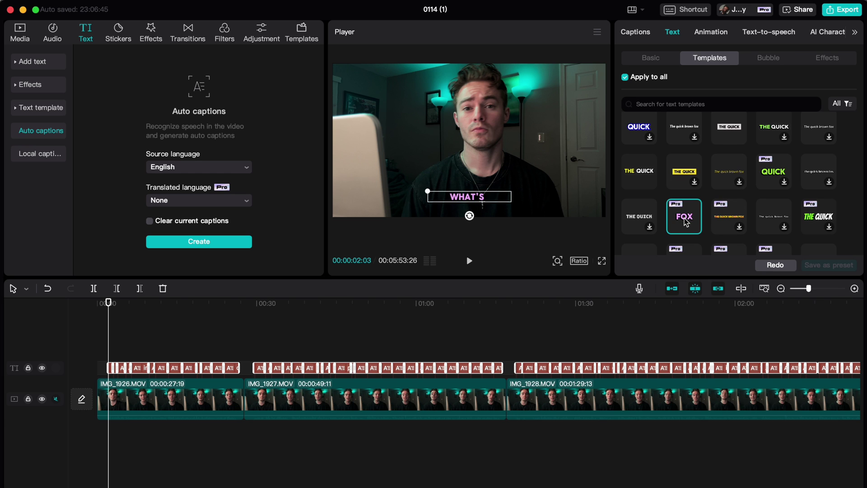
key(space)
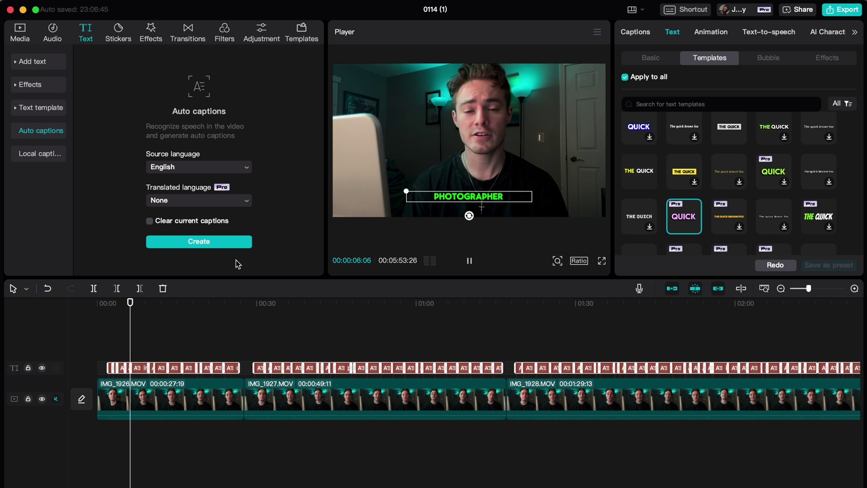
key(space)
scroll(652, 200, down, 2)
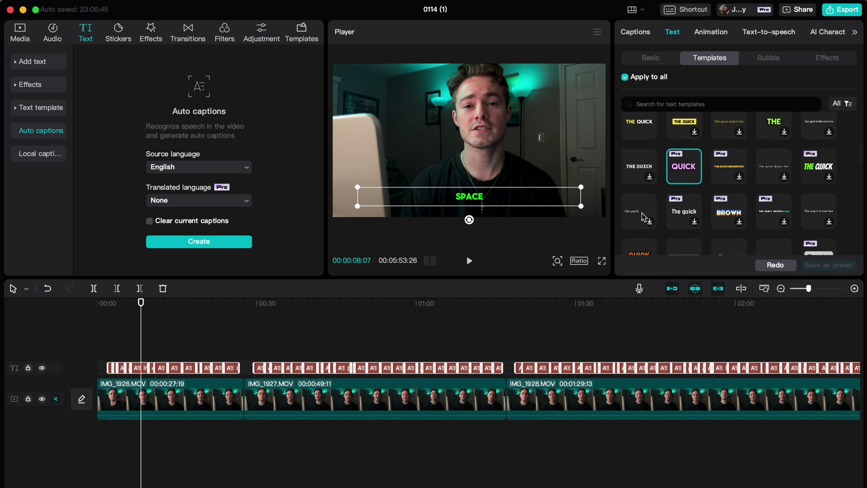
Try the white serif text template and the Pro "The quick" template on all captions, playing back a few seconds of each.
click(644, 215)
key(space)
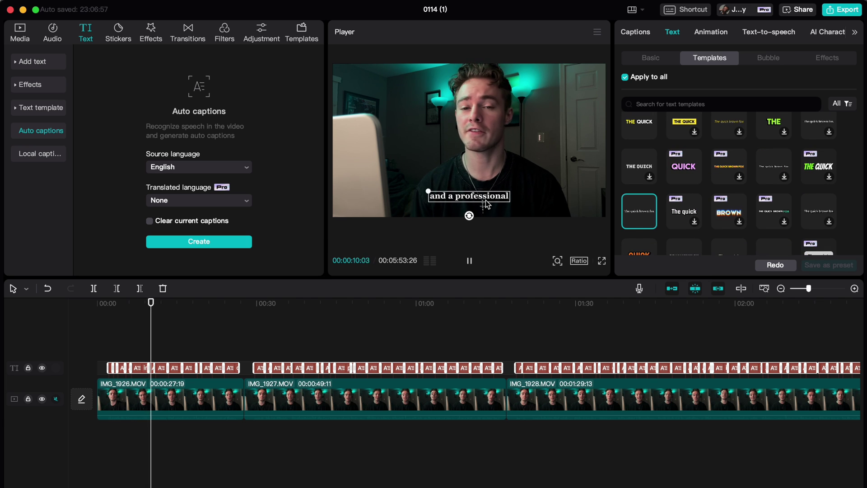
key(space)
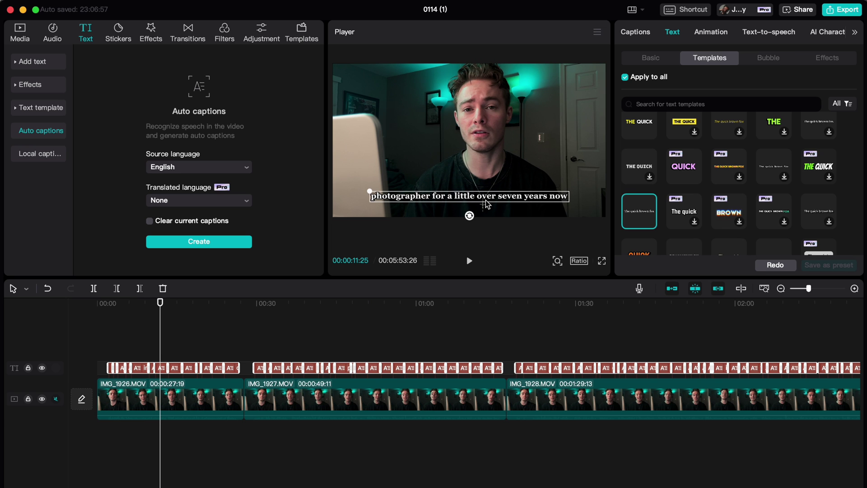
click(683, 213)
key(space)
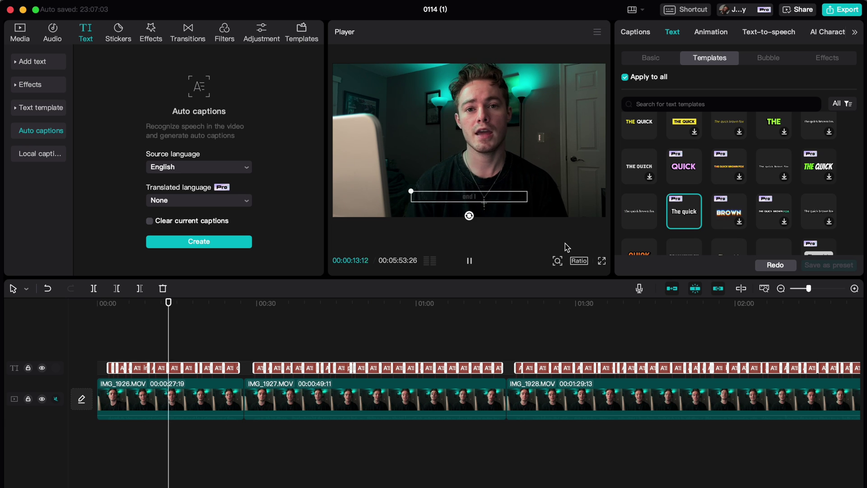
key(space)
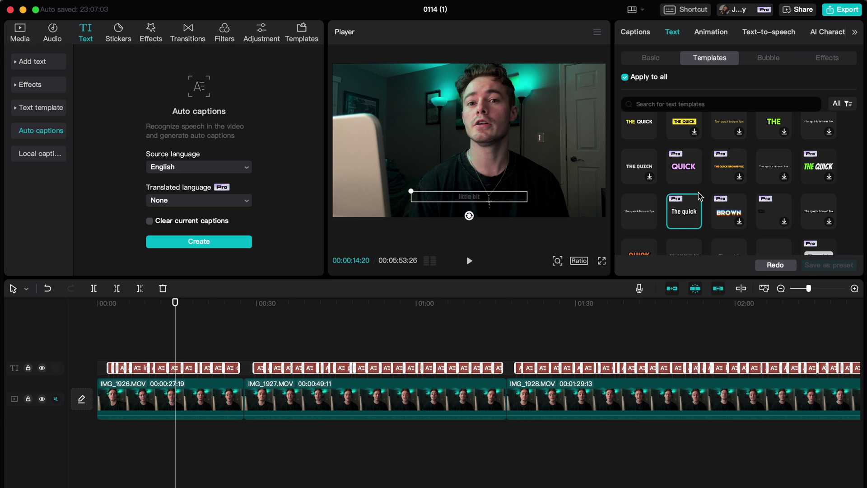
Reapply the Pro text template with the pink lettering to all captions and browse the further templates.
scroll(700, 200, up, 1)
click(686, 181)
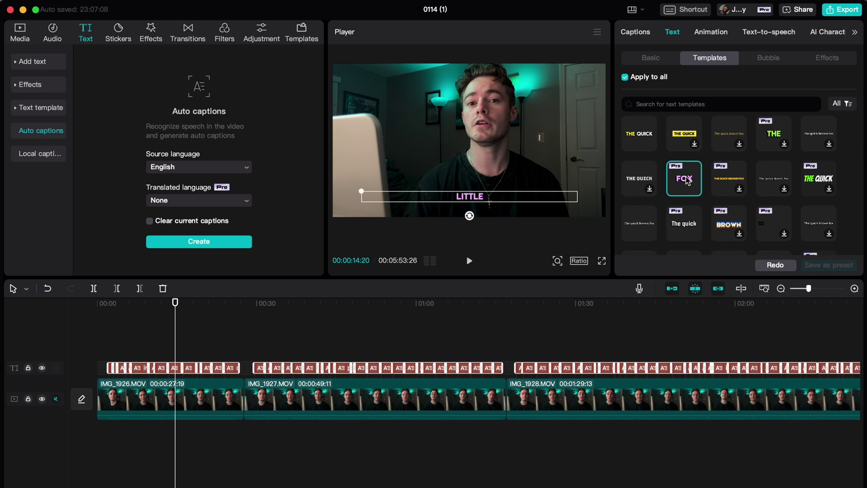
scroll(690, 177, down, 2)
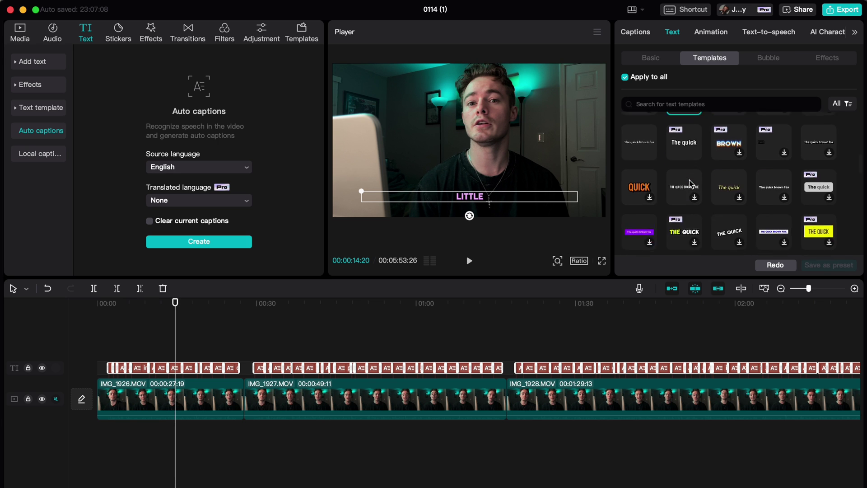
Set the text color of all captions to white (FFFFFF) and play back a short part to check it.
click(657, 61)
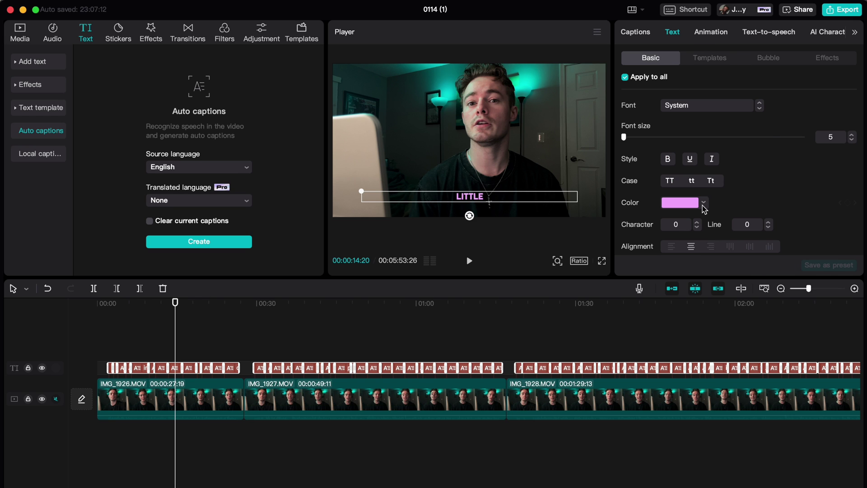
click(704, 205)
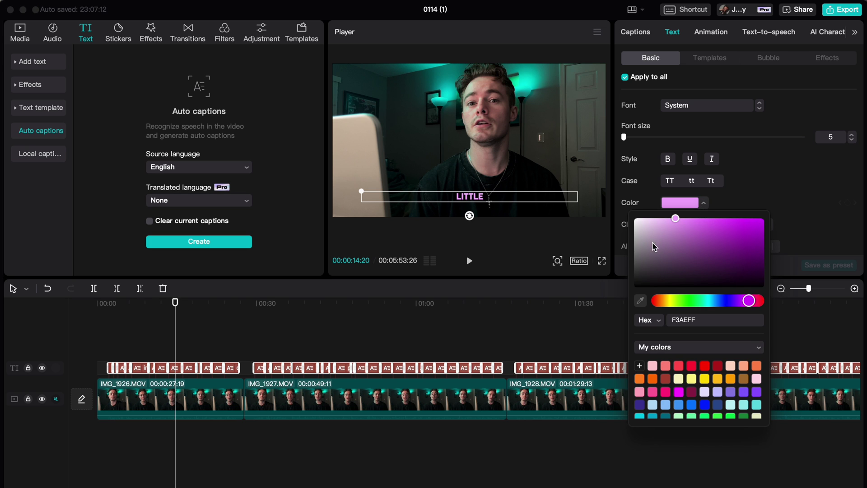
drag(643, 227, 619, 207)
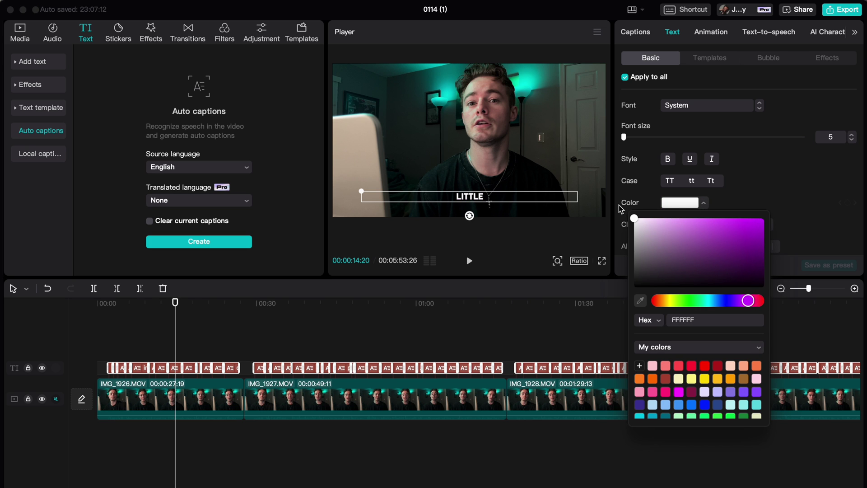
click(814, 197)
key(space)
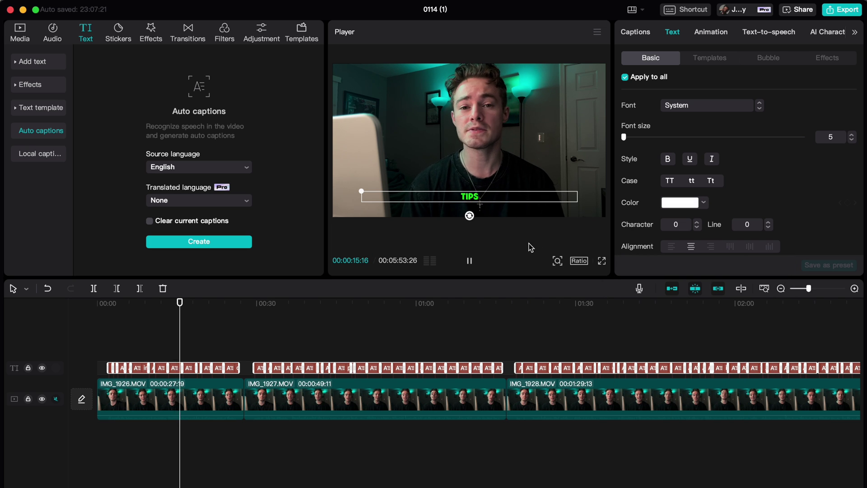
key(space)
Examine the remaining basic text options for the captions, including preset styles, stroke, background, shadow and curve.
scroll(799, 165, down, 5)
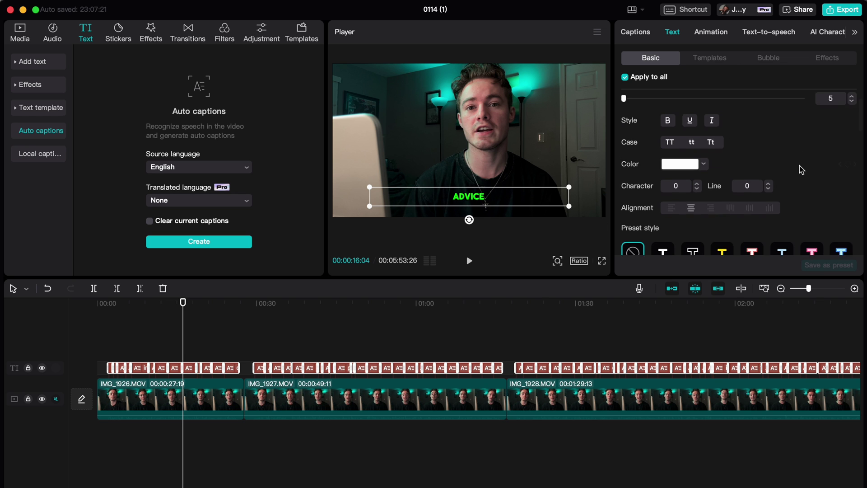
click(735, 192)
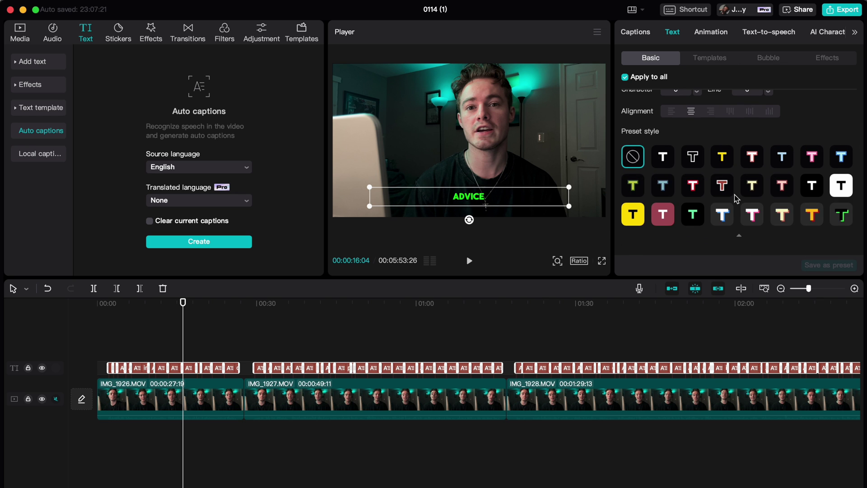
scroll(734, 195, down, 5)
scroll(735, 198, down, 10)
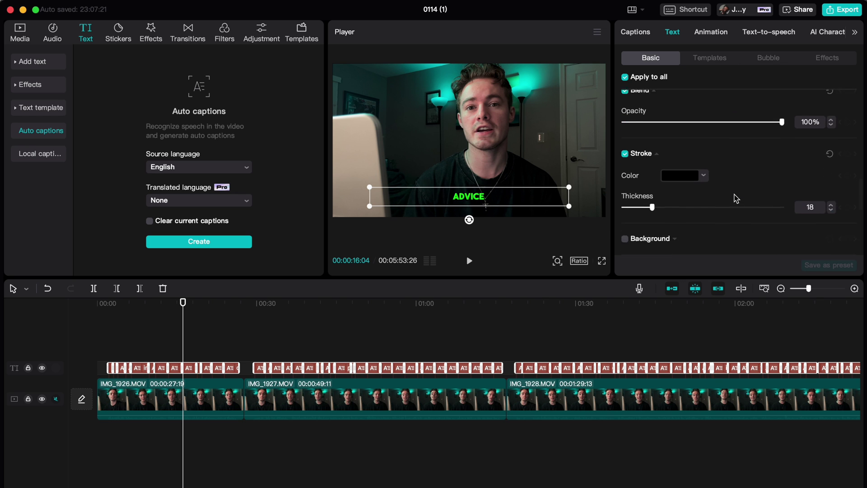
scroll(723, 150, down, 2)
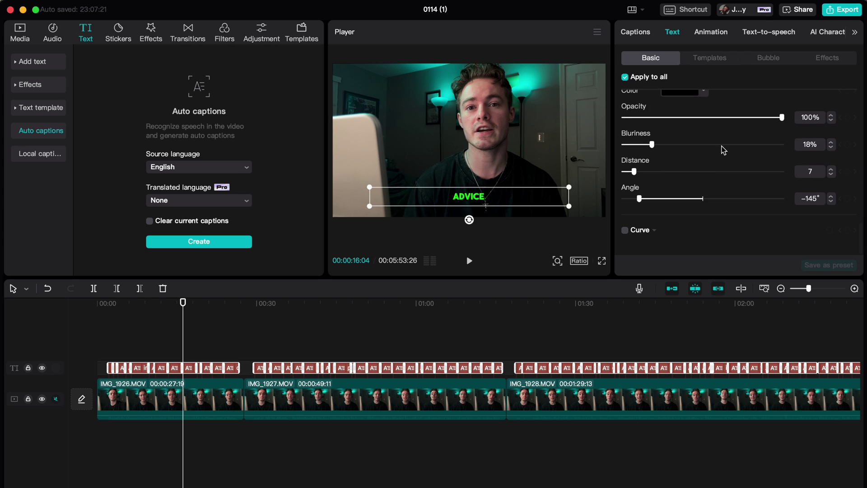
scroll(723, 150, up, 15)
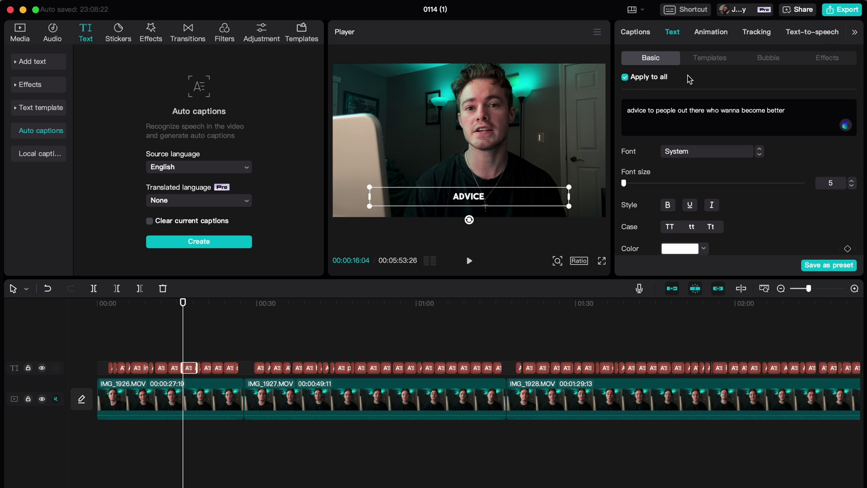
Try highlighting the last word in each of the first two captions and remove both highlights again.
click(646, 34)
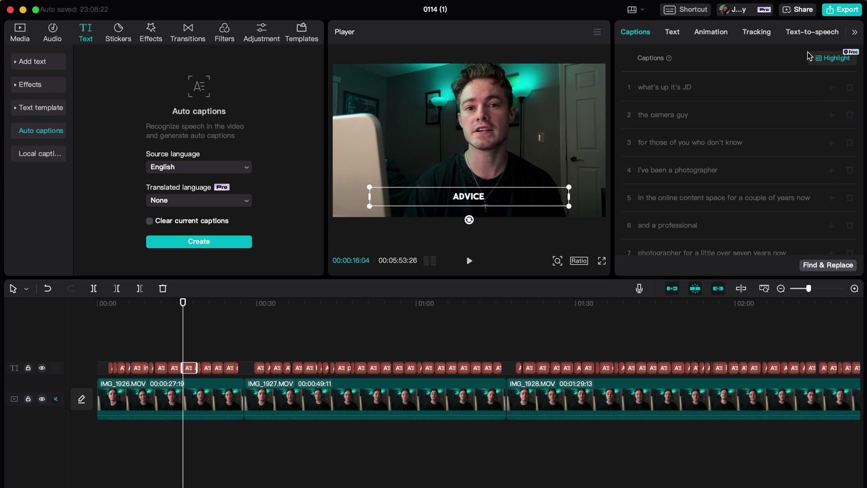
click(832, 60)
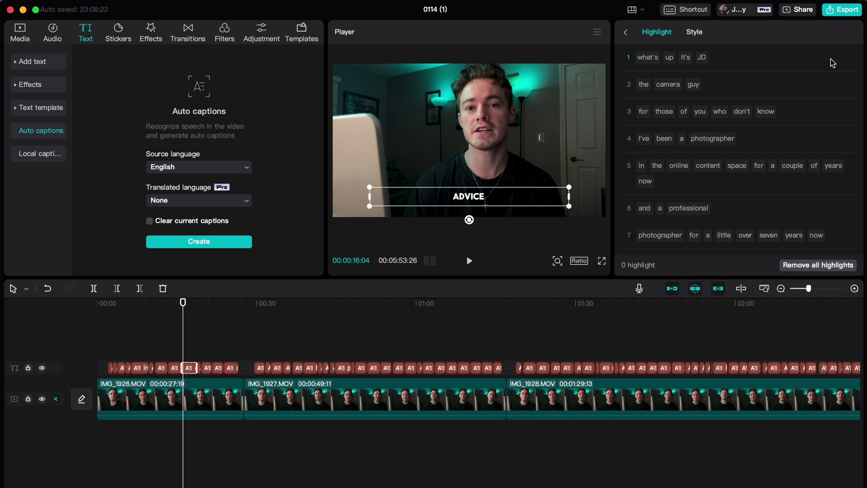
click(702, 57)
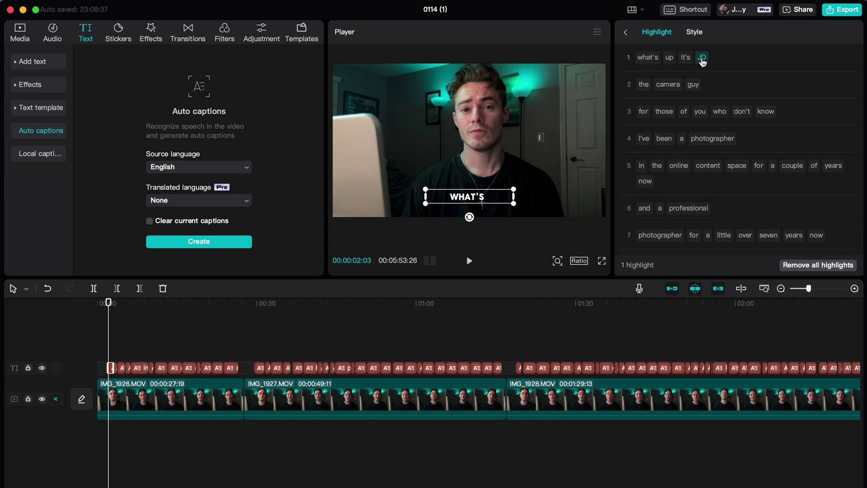
click(696, 87)
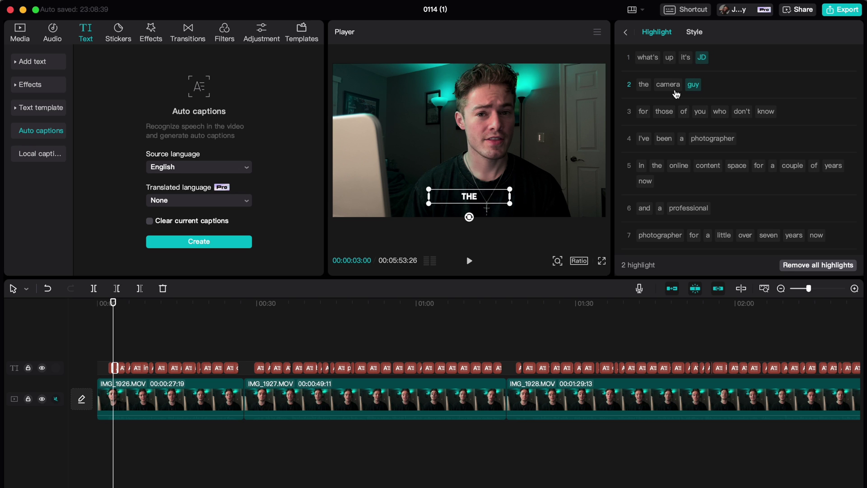
click(702, 58)
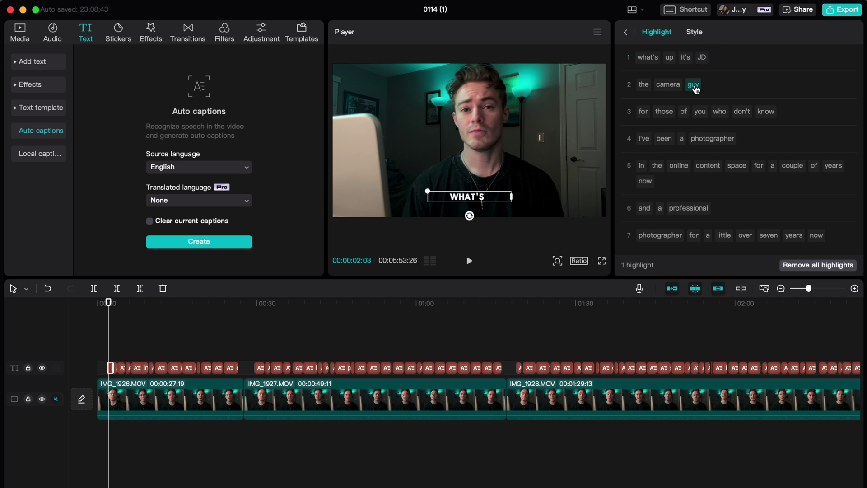
click(695, 87)
click(626, 33)
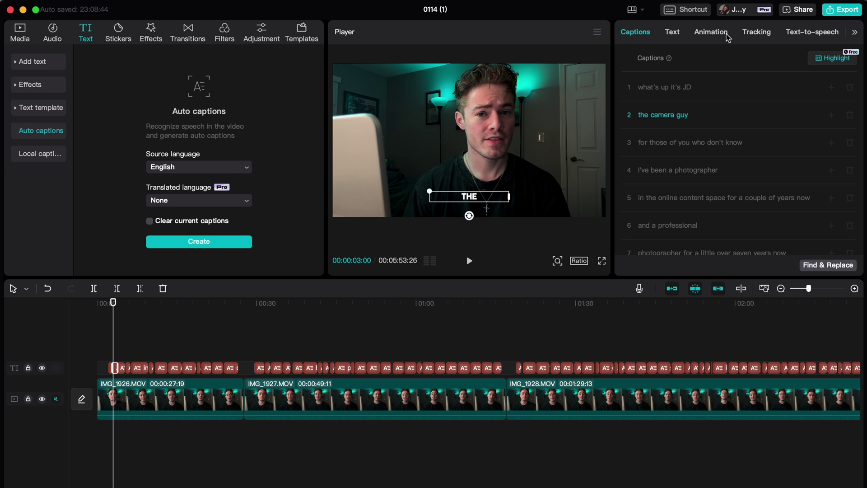
Delete the second caption, "the camera guy", from the timeline and select the first caption.
mouse_move(114, 303)
mouse_down()
mouse_move(170, 302)
mouse_move(113, 307)
mouse_up()
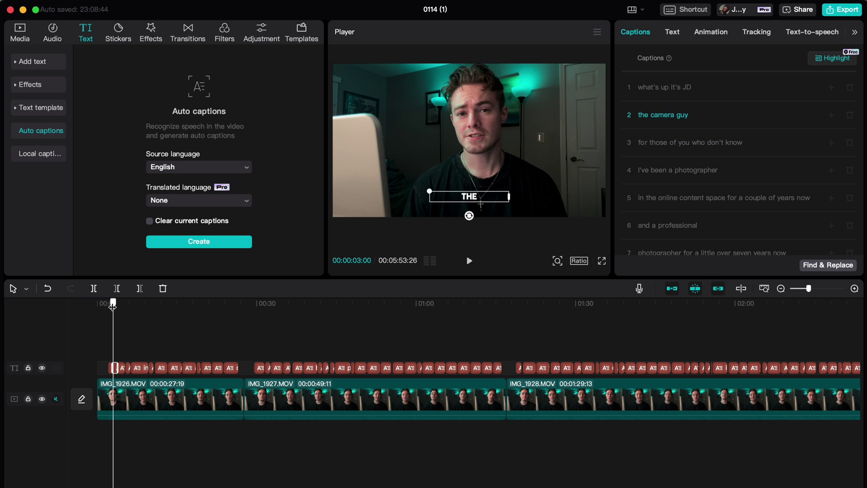
scroll(110, 365, up, 5)
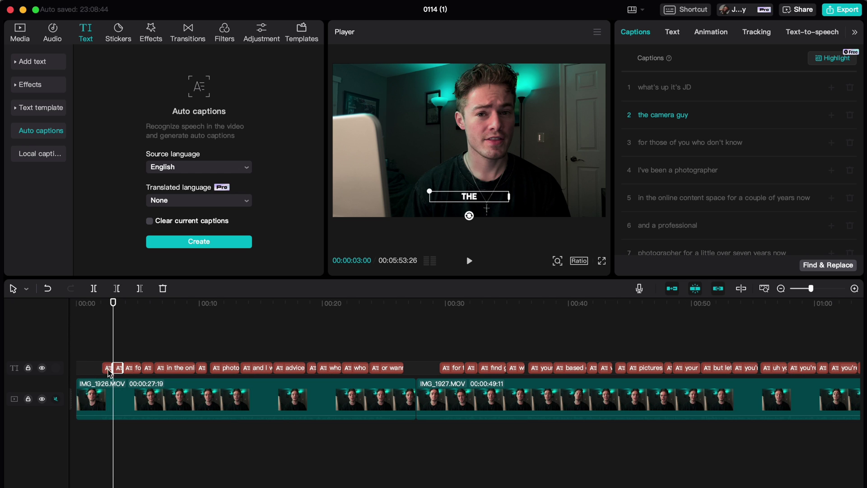
click(108, 369)
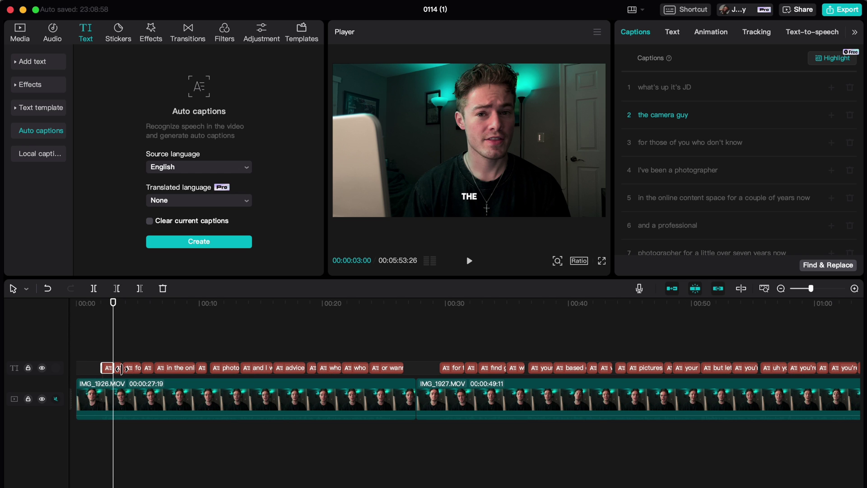
click(119, 371)
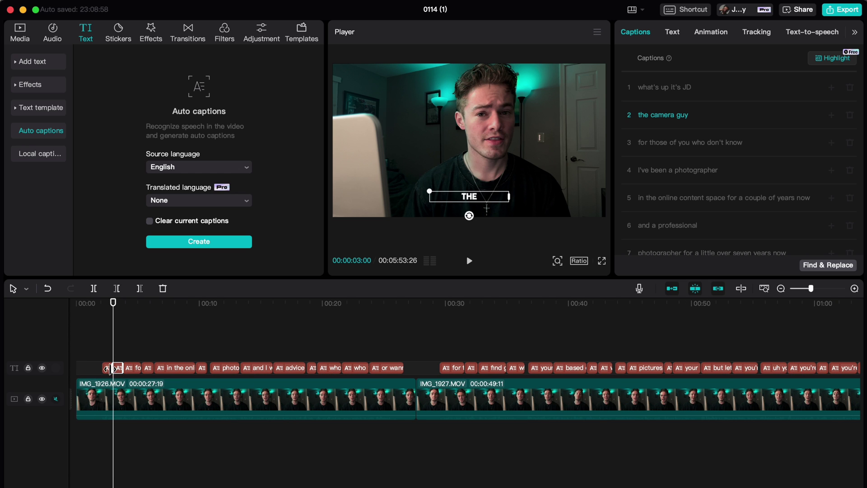
key(Delete)
click(108, 369)
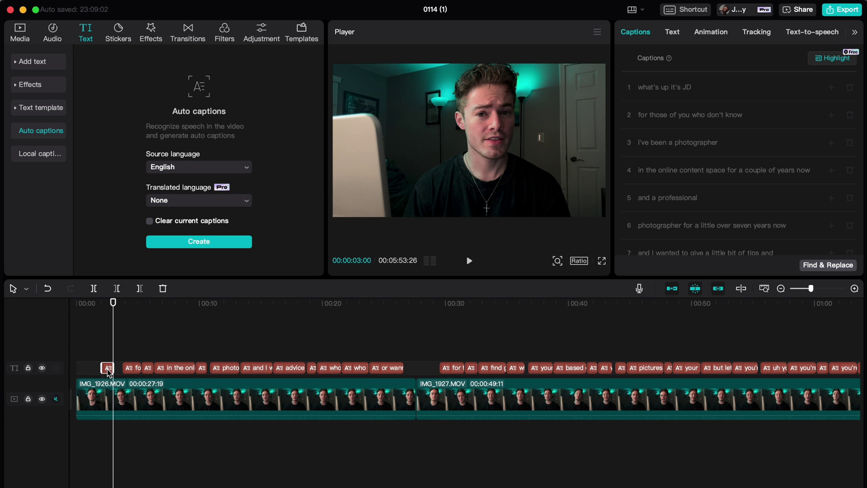